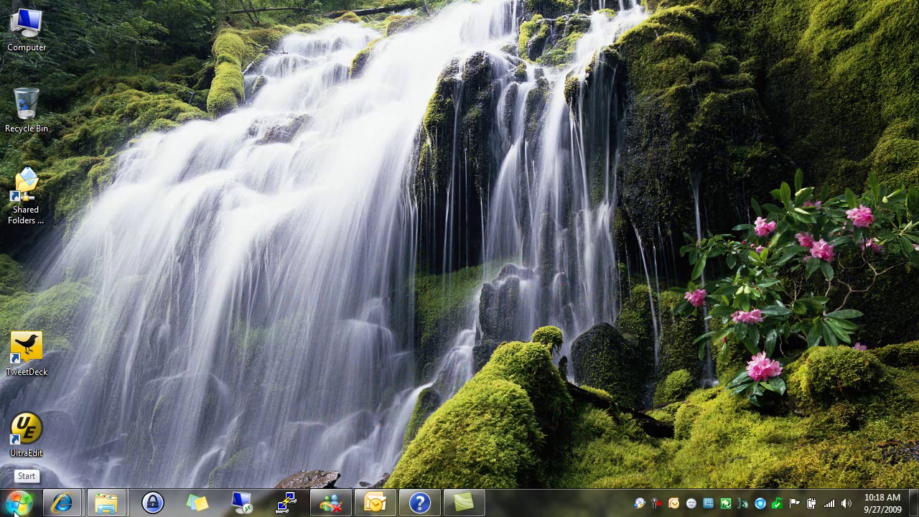
# Step: Open the ROWE Memo document from the Demo folder on Local Disk (C:)
pyautogui.moveTo(106, 502)
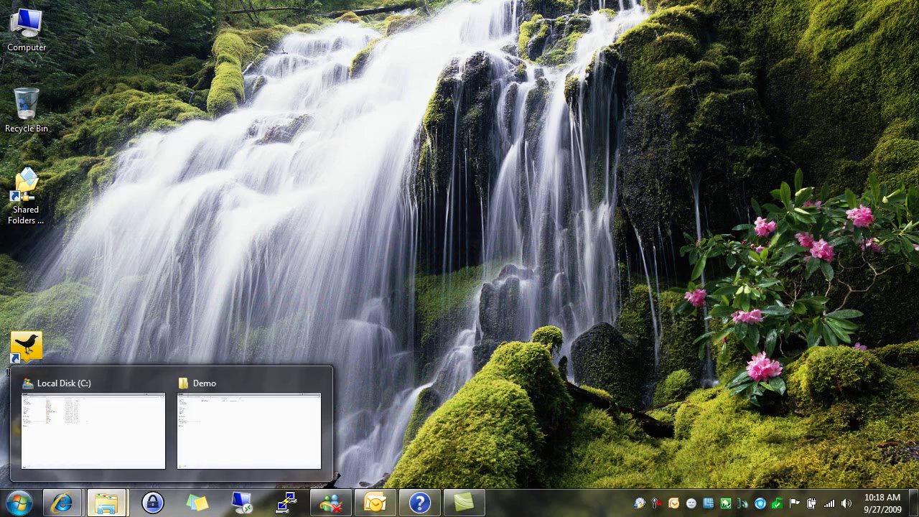
pyautogui.click(92, 379)
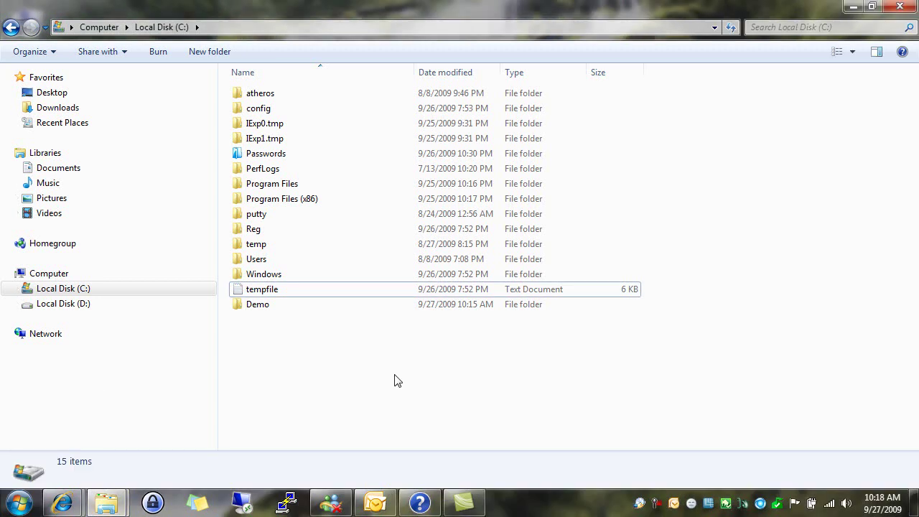
pyautogui.doubleClick(253, 304)
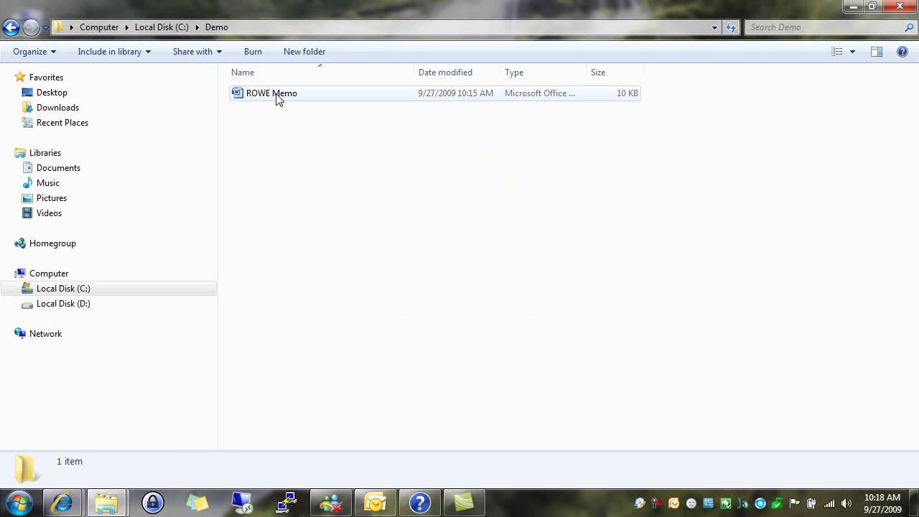
pyautogui.doubleClick(277, 96)
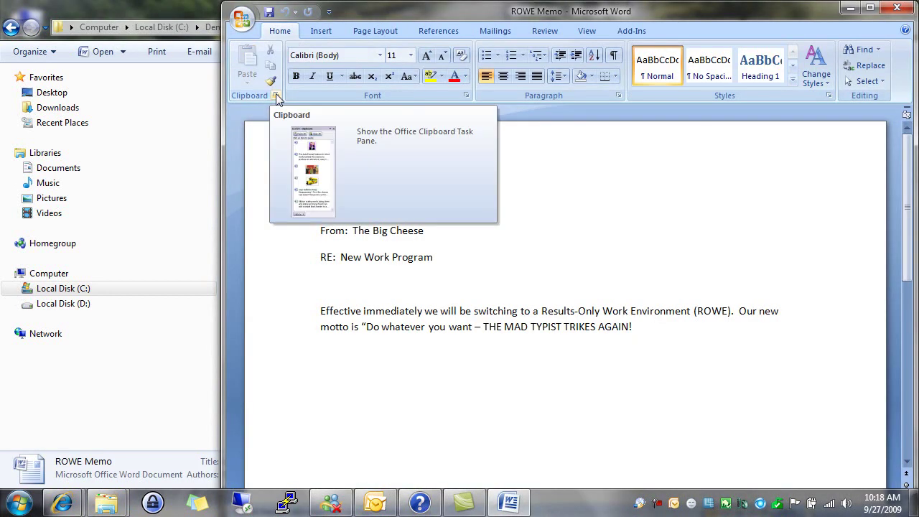
# Step: Examine the overwritten text at the end of the memo's body paragraph and close the document
pyautogui.moveTo(643, 327); pyautogui.dragTo(488, 327)
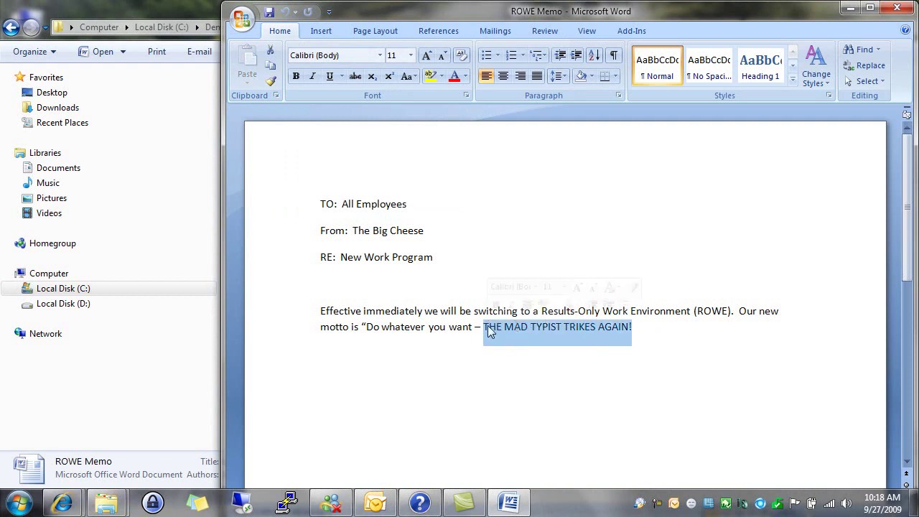
pyautogui.click(618, 332)
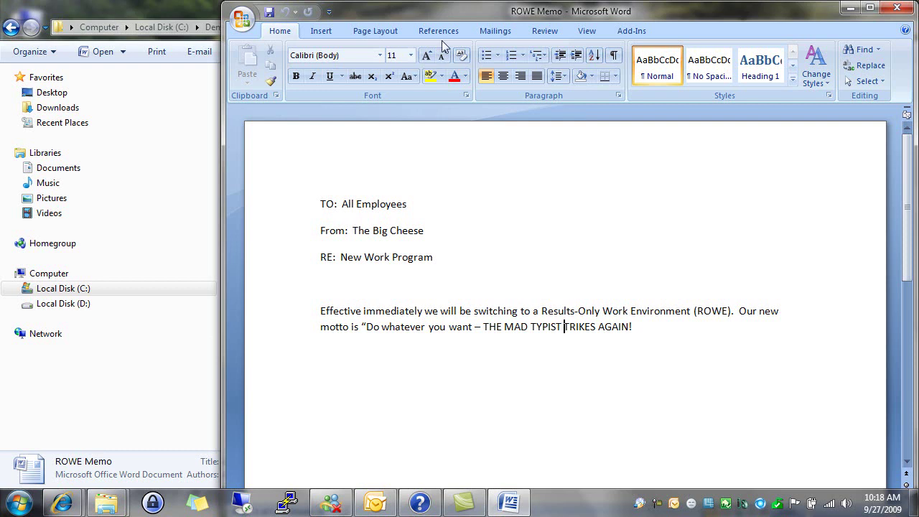
pyautogui.moveTo(435, 13); pyautogui.dragTo(333, 6)
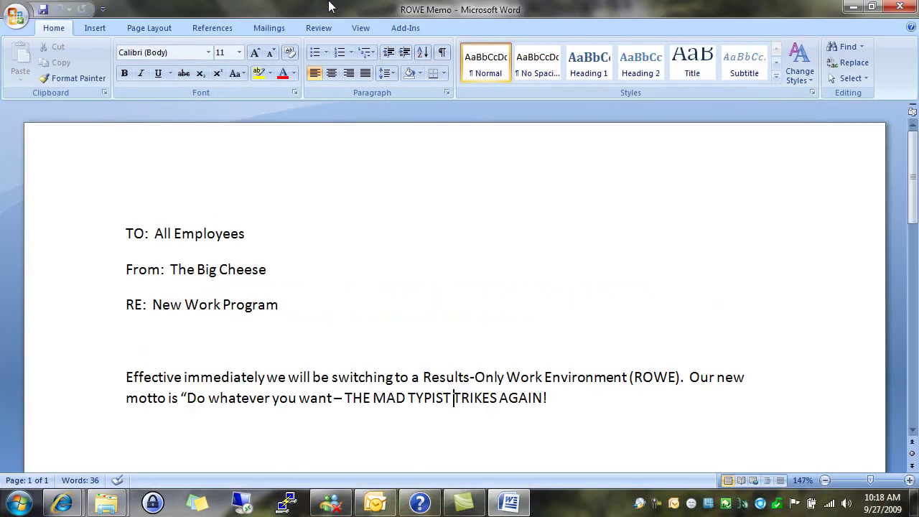
pyautogui.click(871, 7)
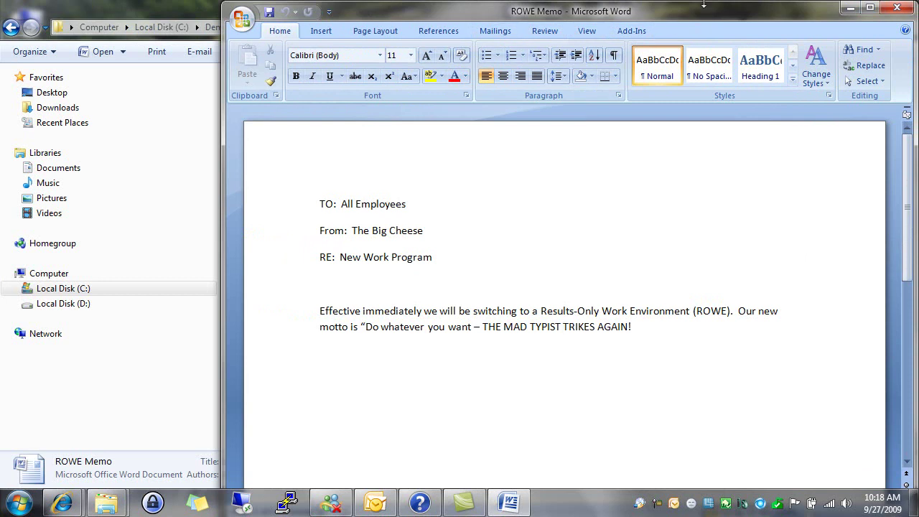
pyautogui.click(896, 10)
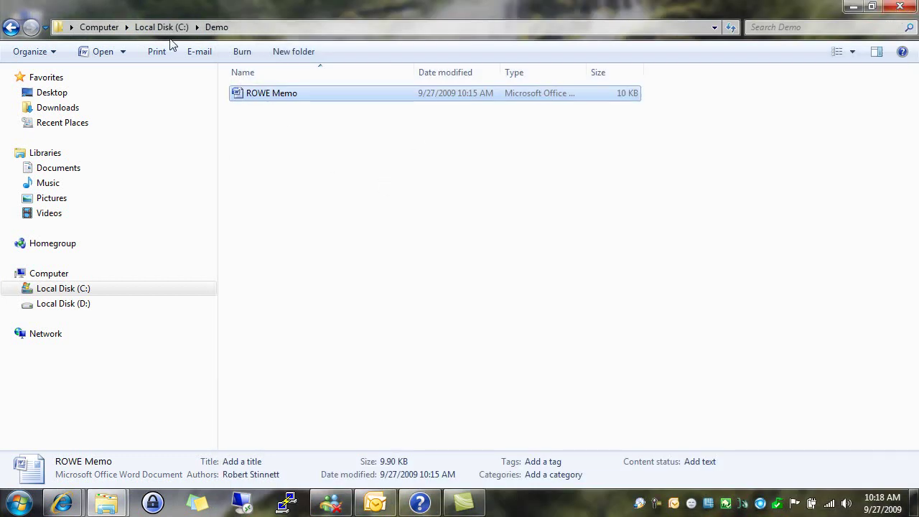
# Step: Open the restore-point copy of ROWE Memo dated 9/27/2009 10:13 AM from the file's previous versions
pyautogui.rightClick(281, 97)
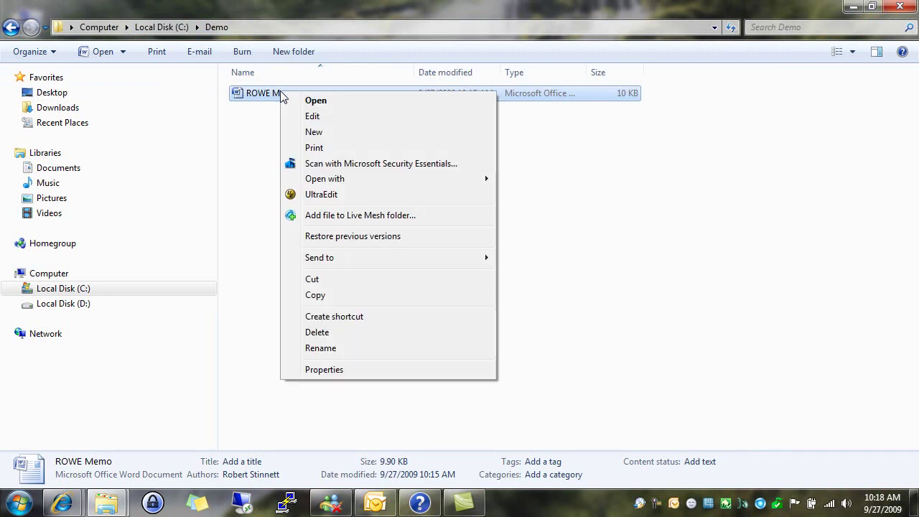
pyautogui.click(366, 236)
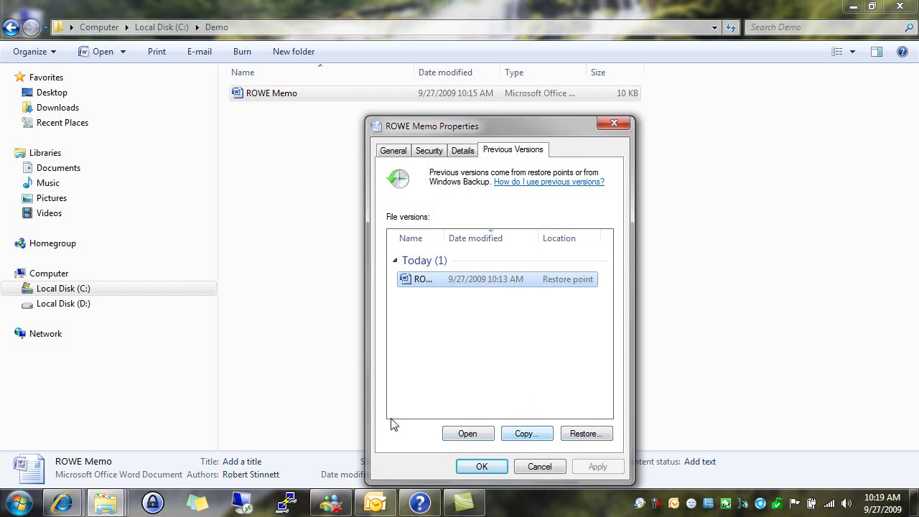
pyautogui.click(468, 434)
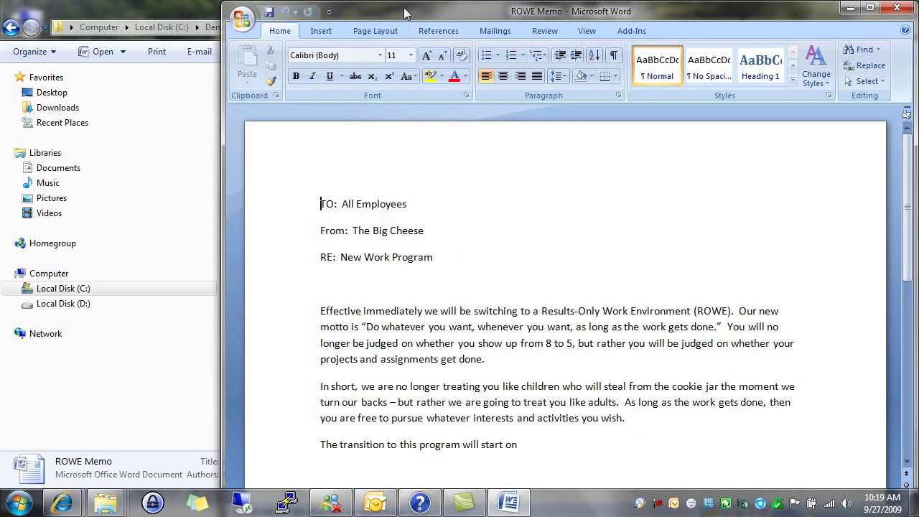
# Step: Review the body paragraphs of the previous memo version in a maximized window and close it
pyautogui.moveTo(404, 7); pyautogui.dragTo(207, 5)
pyautogui.doubleClick(207, 6)
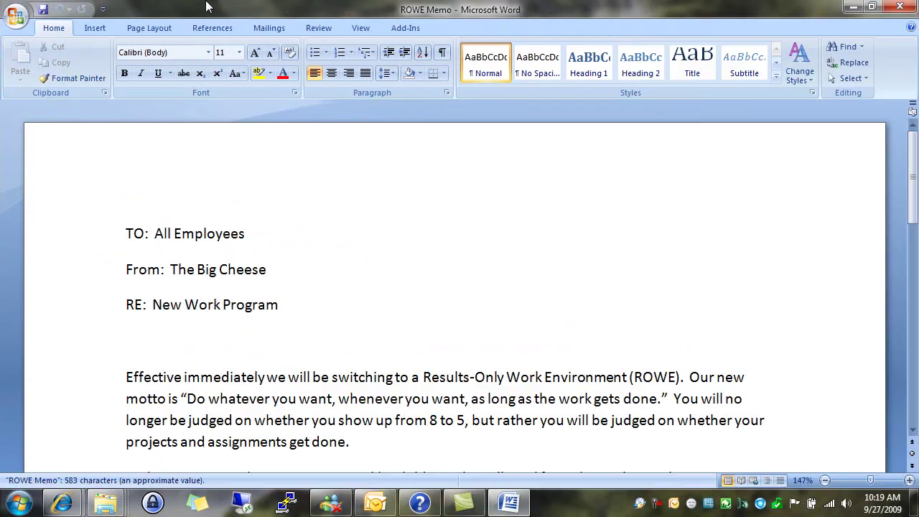
pyautogui.scroll(-4, 251, 305)
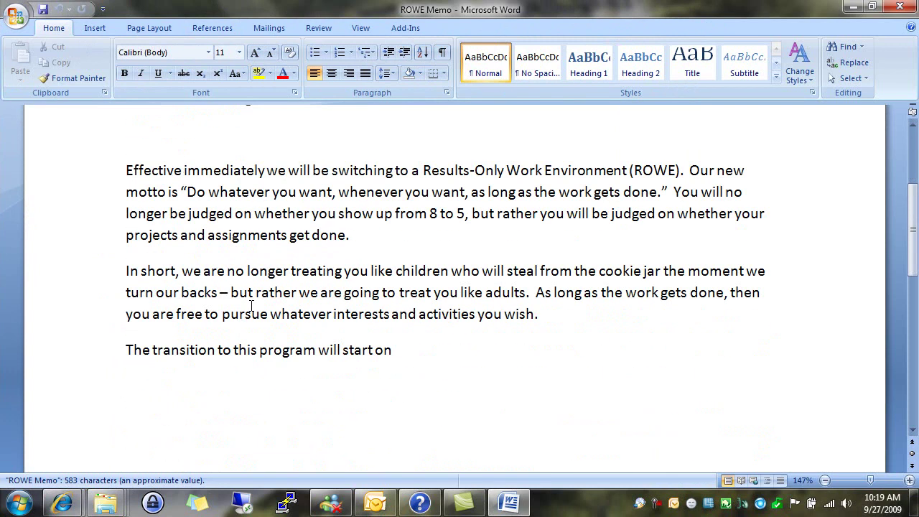
pyautogui.scroll(2, 251, 305)
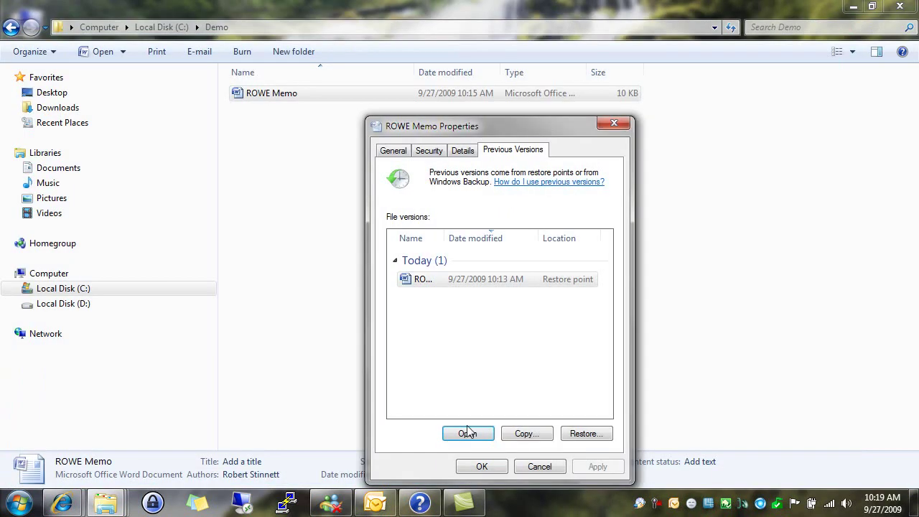
# Step: Restore ROWE Memo to its 9/27/2009 10:13 AM previous version and close the file's properties
pyautogui.click(585, 434)
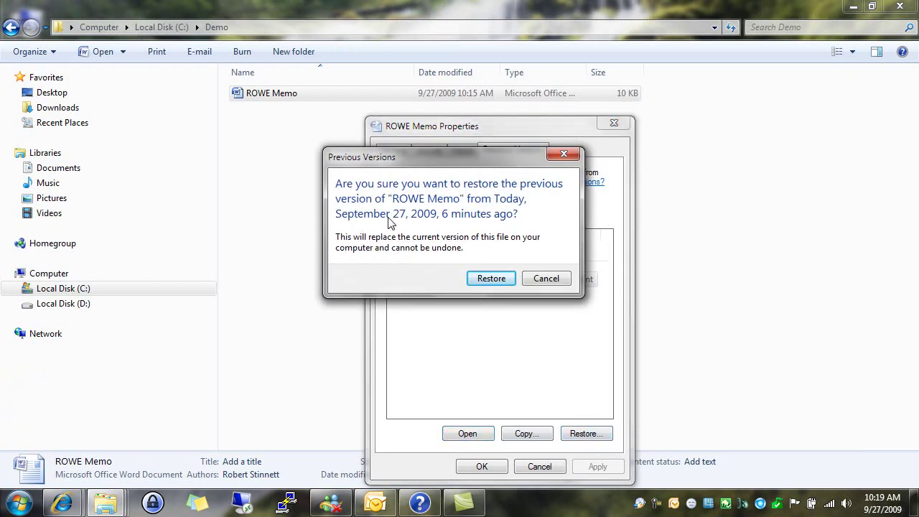
pyautogui.click(492, 279)
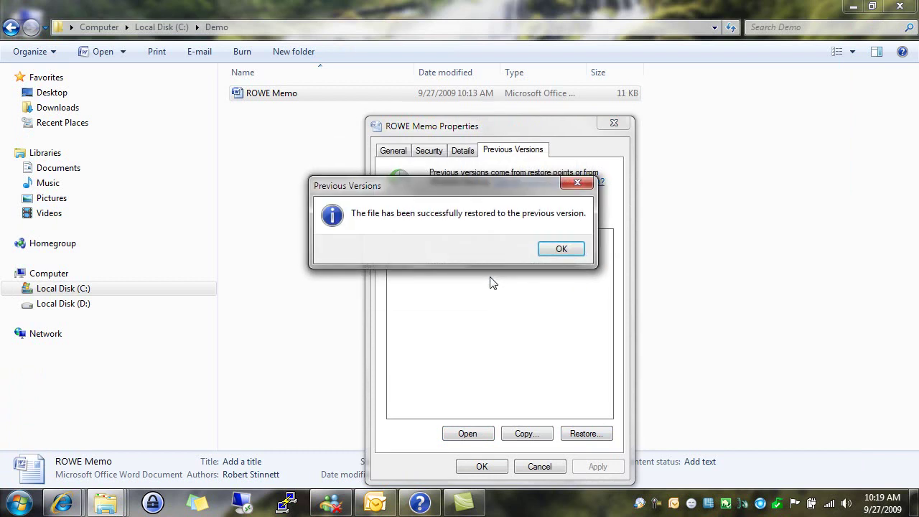
pyautogui.click(564, 251)
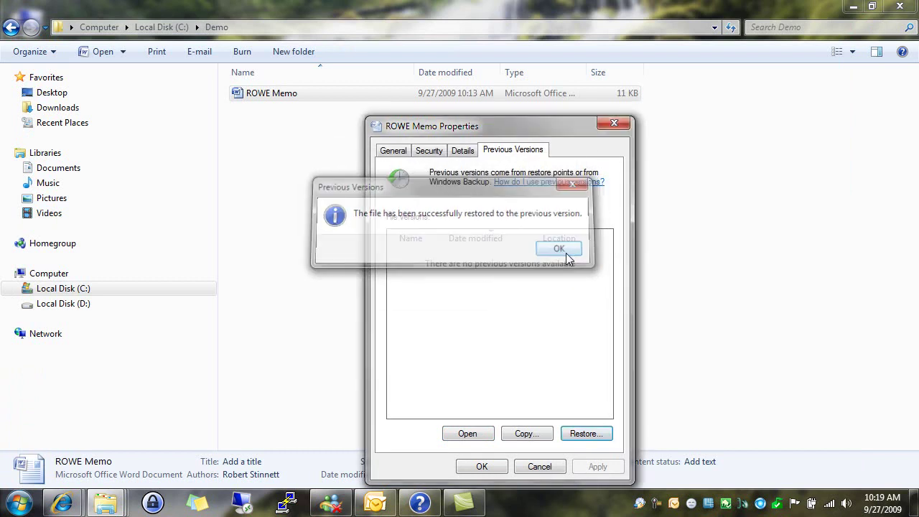
pyautogui.click(489, 467)
pyautogui.click(283, 162)
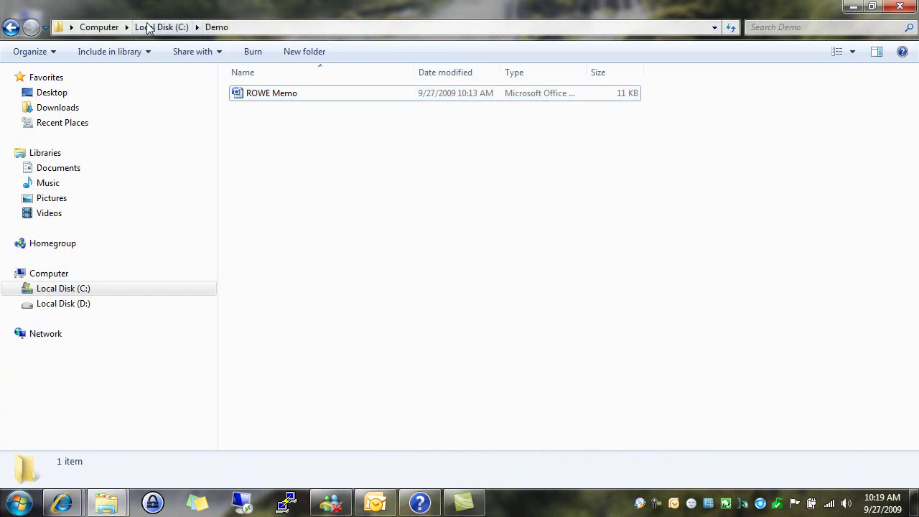
# Step: Reopen the restored ROWE Memo, check its full text, and close the document
pyautogui.doubleClick(271, 96)
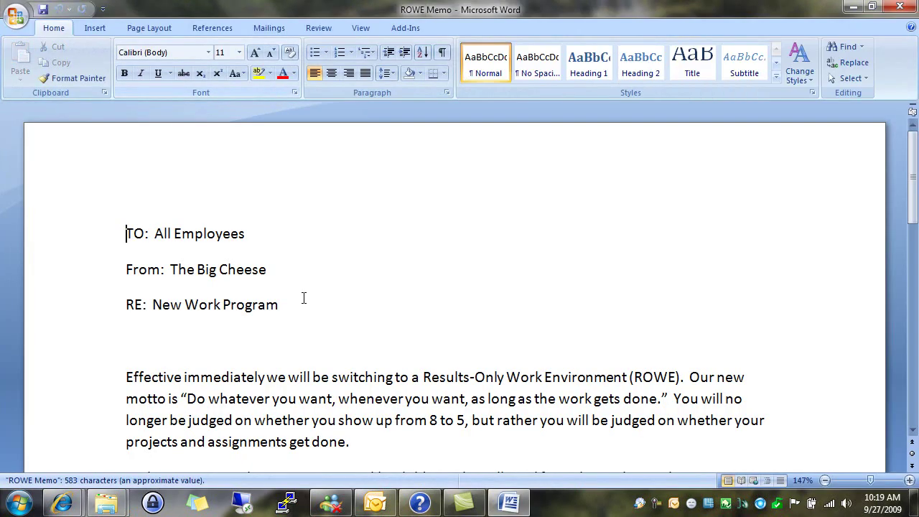
pyautogui.scroll(-3, 304, 297)
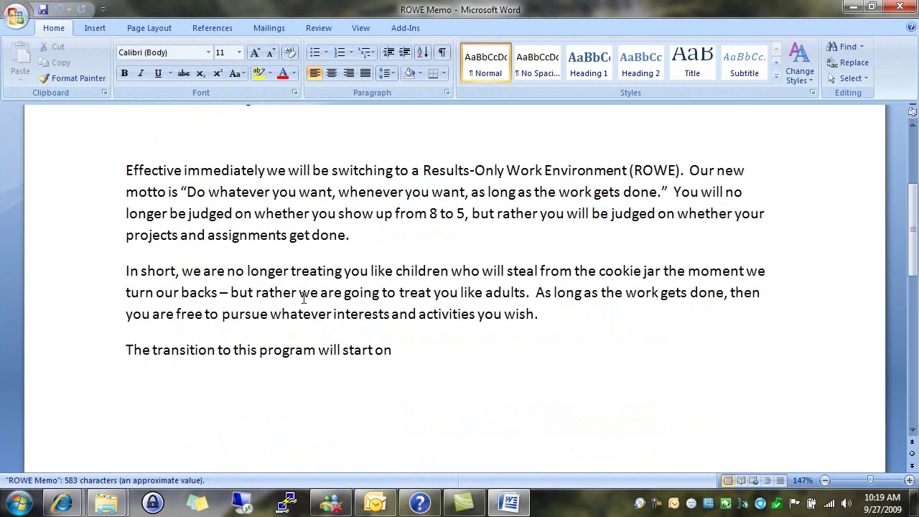
pyautogui.scroll(4, 304, 297)
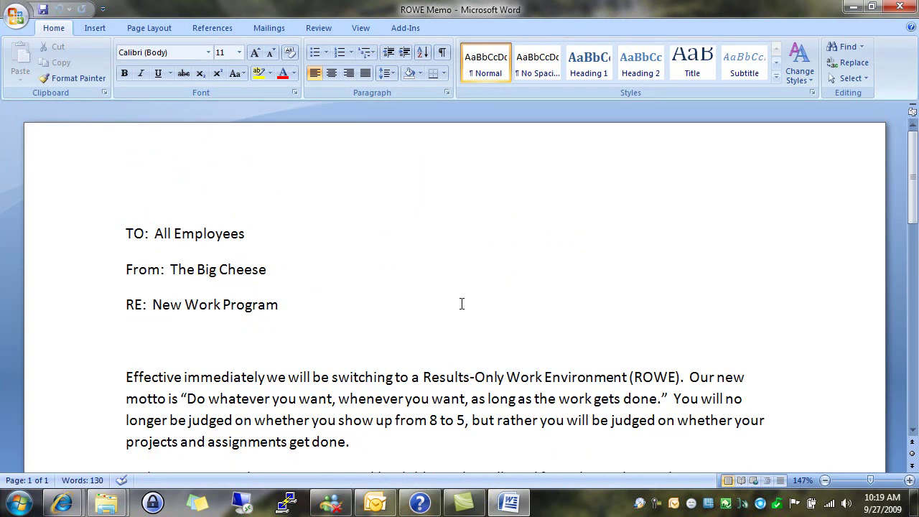
pyautogui.click(903, 7)
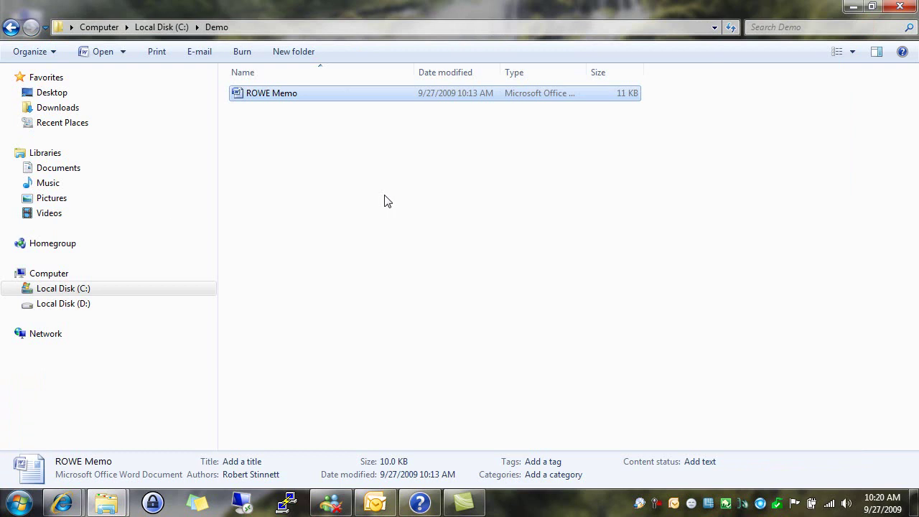
# Step: Open the System Protection settings in the advanced system properties
pyautogui.click(20, 502)
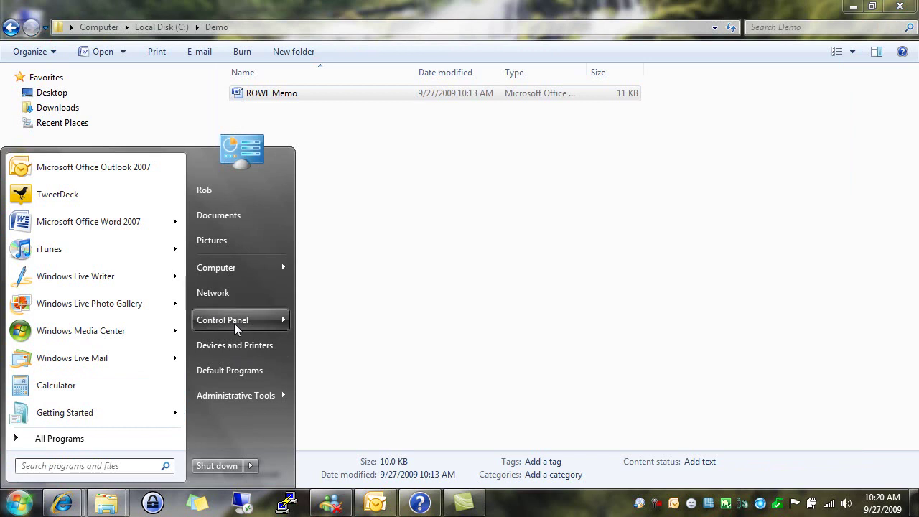
pyautogui.moveTo(234, 323)
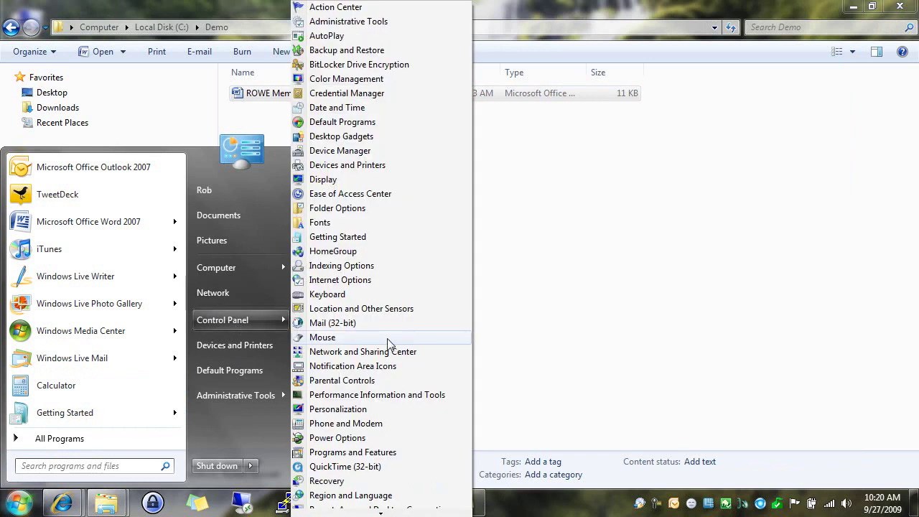
pyautogui.moveTo(382, 510)
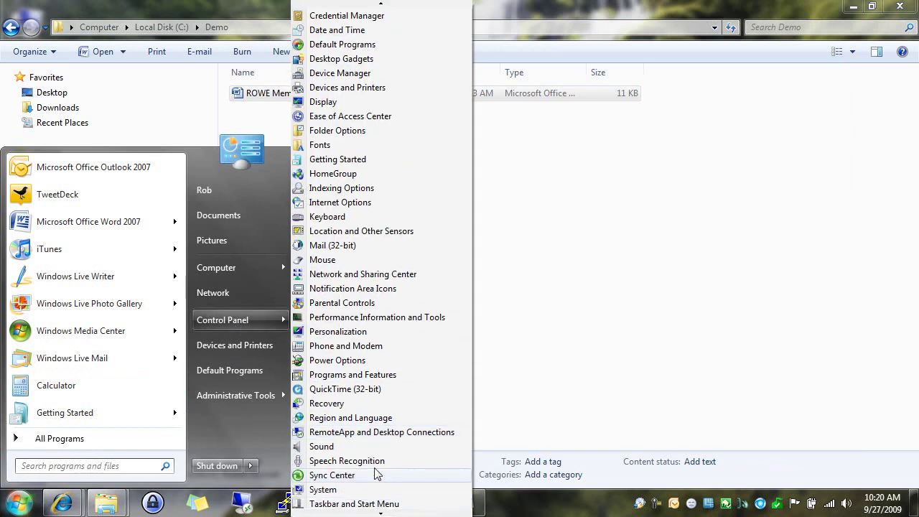
pyautogui.click(336, 489)
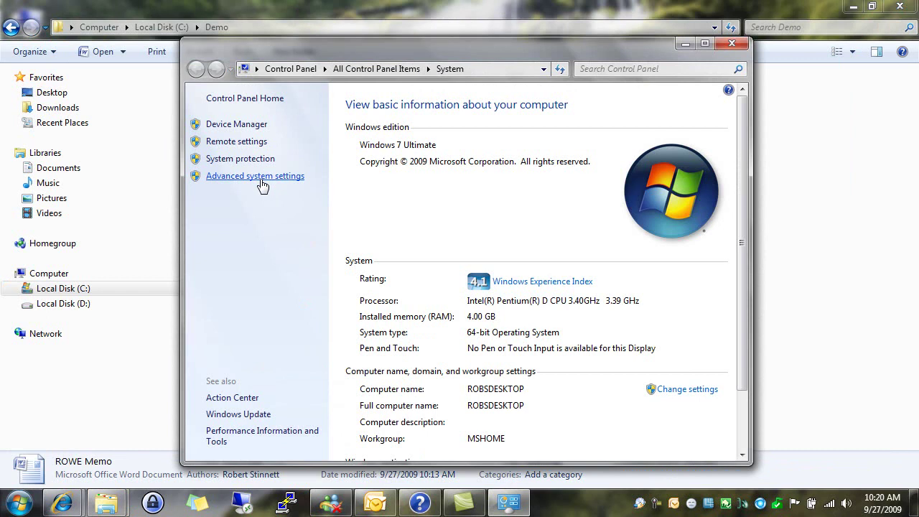
pyautogui.click(262, 184)
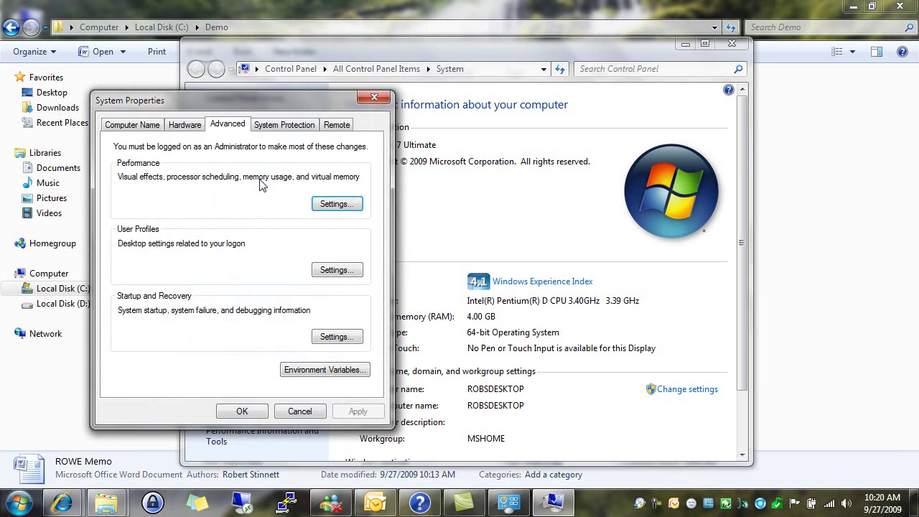
pyautogui.click(293, 130)
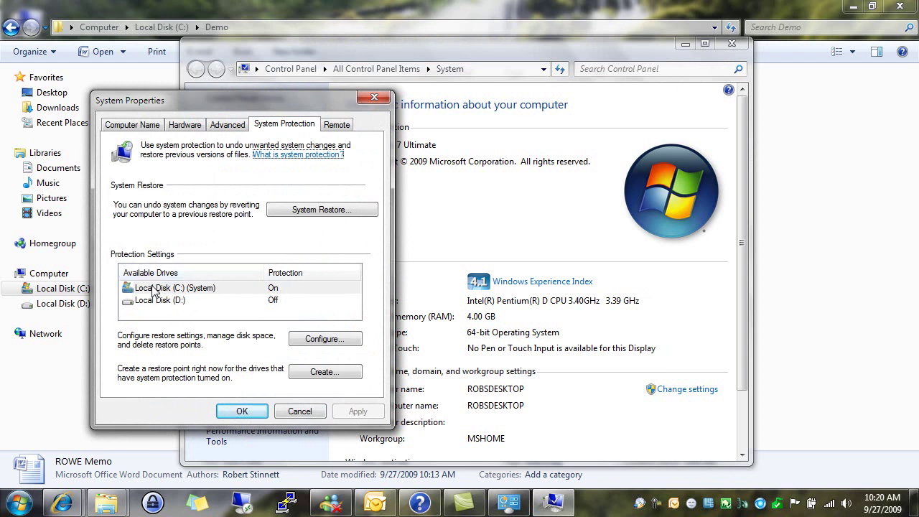
# Step: Review the restore settings and disk space usage for Local Disk (C:), leaving the configuration without saving
pyautogui.click(309, 340)
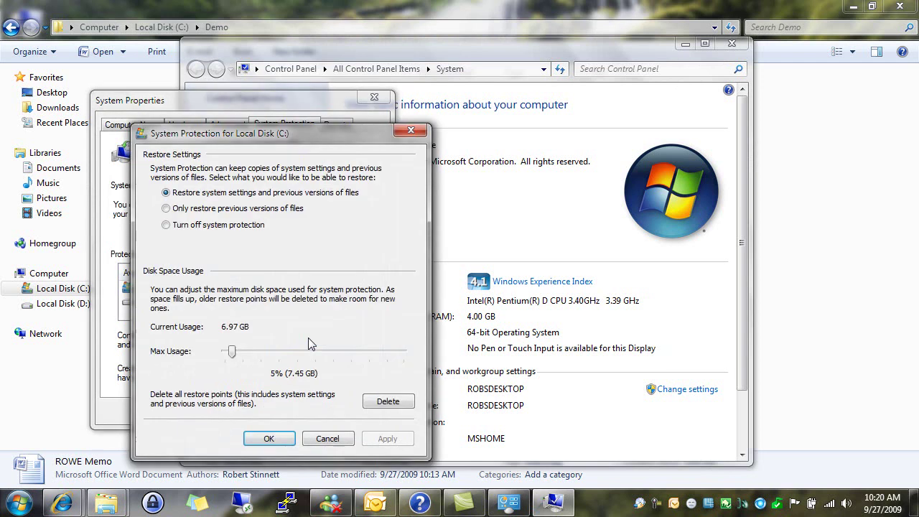
pyautogui.moveTo(288, 136); pyautogui.dragTo(348, 116)
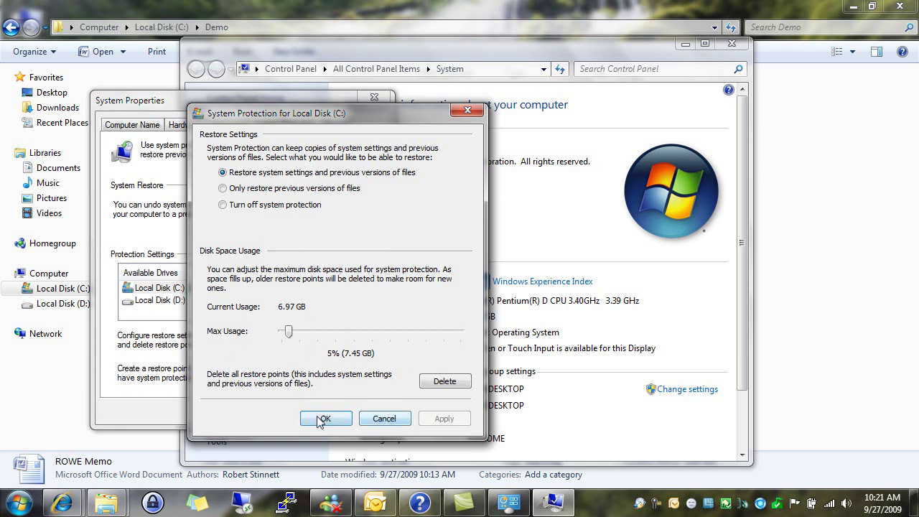
pyautogui.click(386, 420)
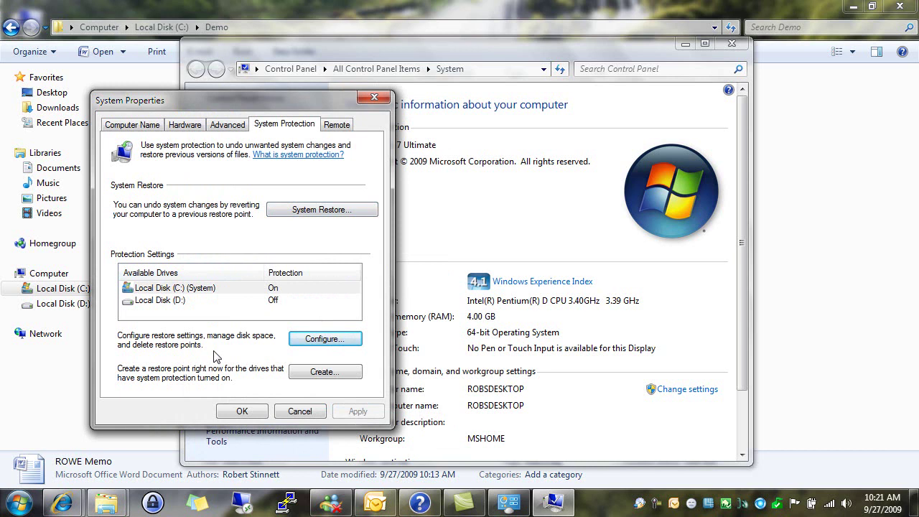
# Step: View the opening page of the System Restore wizard and close it without starting a restore
pyautogui.click(342, 210)
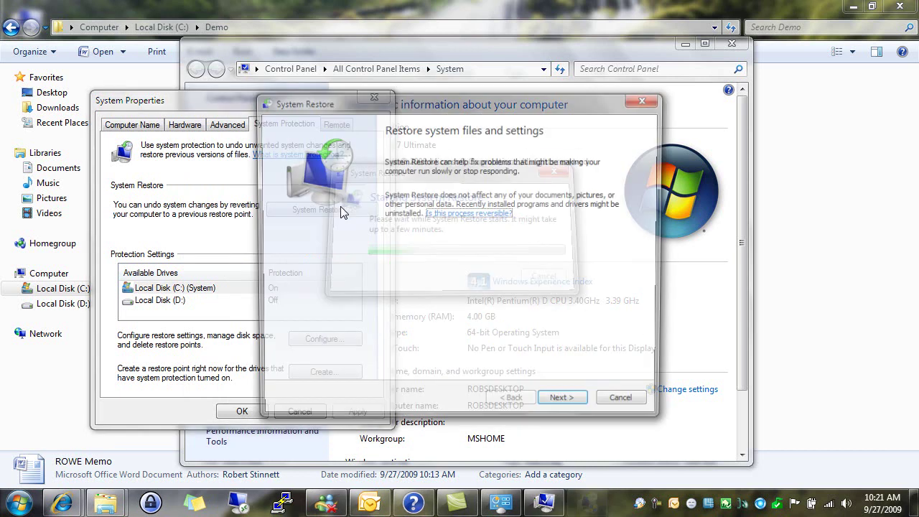
pyautogui.moveTo(416, 109); pyautogui.dragTo(556, 100)
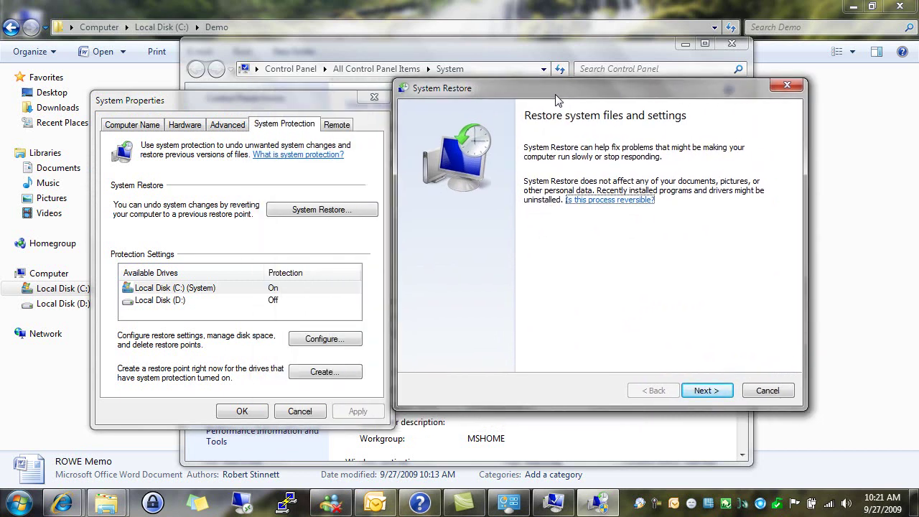
pyautogui.click(787, 86)
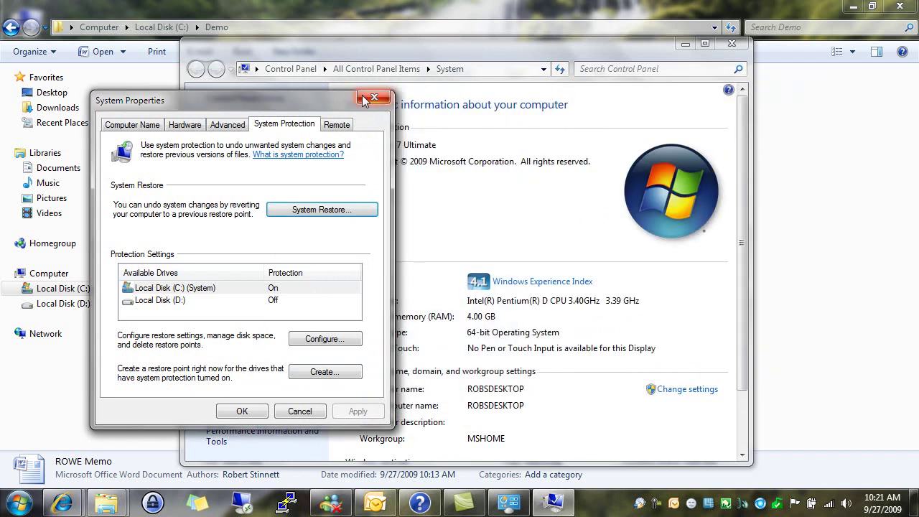
# Step: Close the System Properties dialog, the System information window and the Demo folder window
pyautogui.click(373, 99)
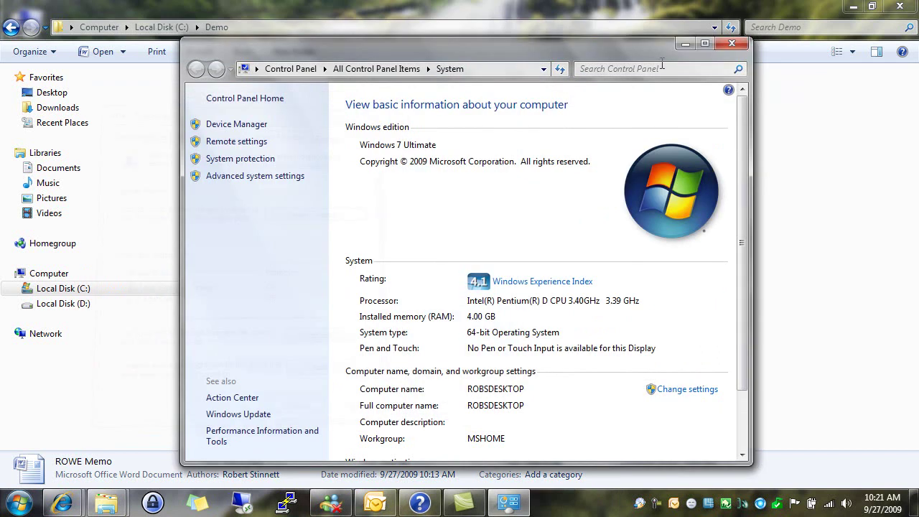
pyautogui.click(731, 43)
pyautogui.click(899, 7)
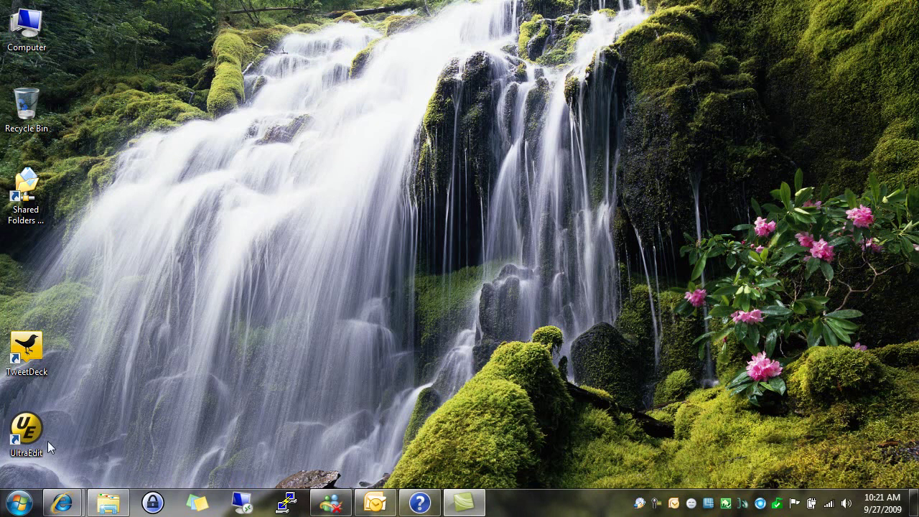
# Step: Launch System Restore from the recovery options of Backup and Restore and advance to the list of restore points
pyautogui.click(16, 501)
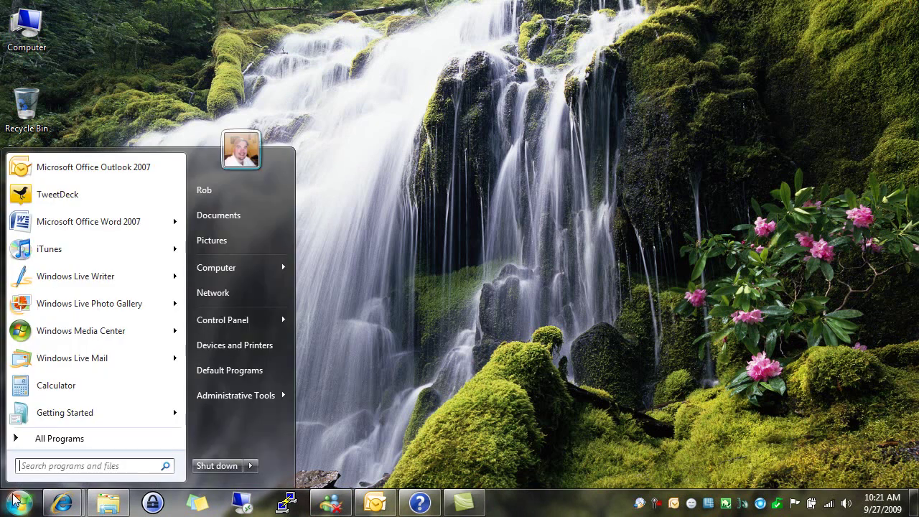
pyautogui.click(267, 319)
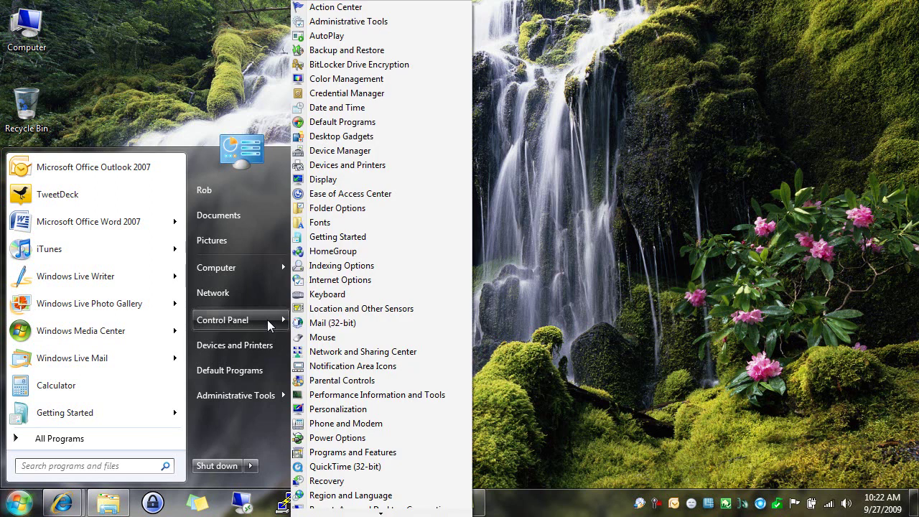
pyautogui.click(361, 51)
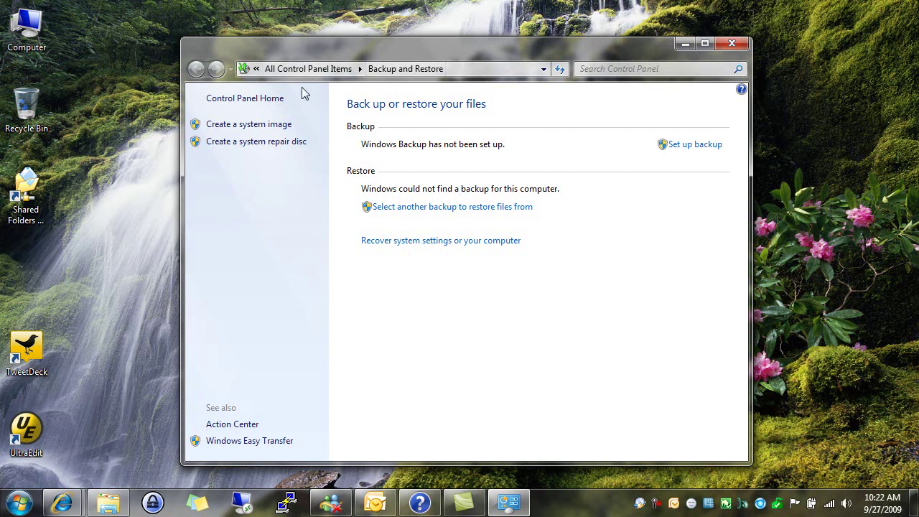
pyautogui.click(423, 240)
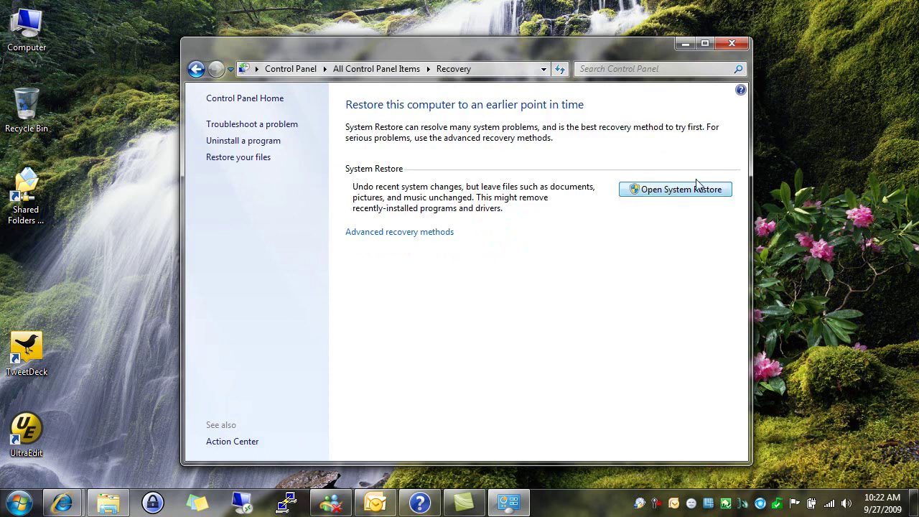
pyautogui.click(669, 194)
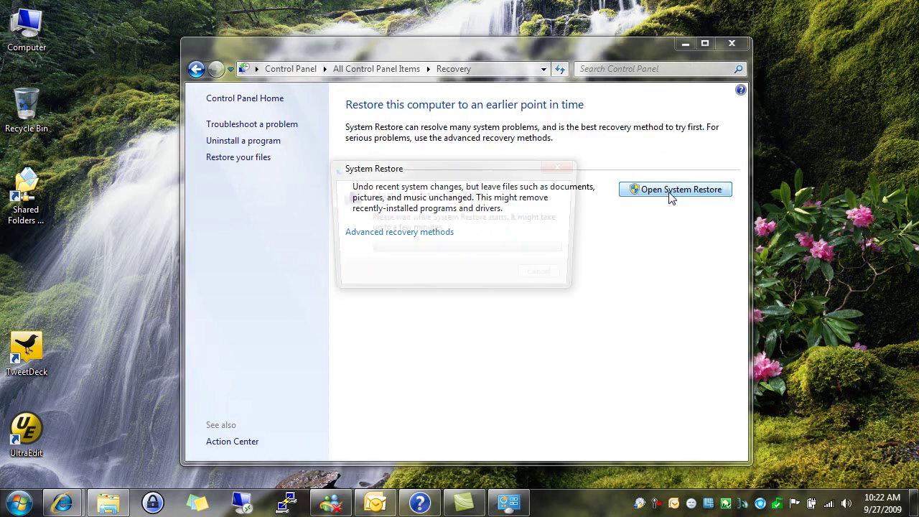
pyautogui.click(557, 403)
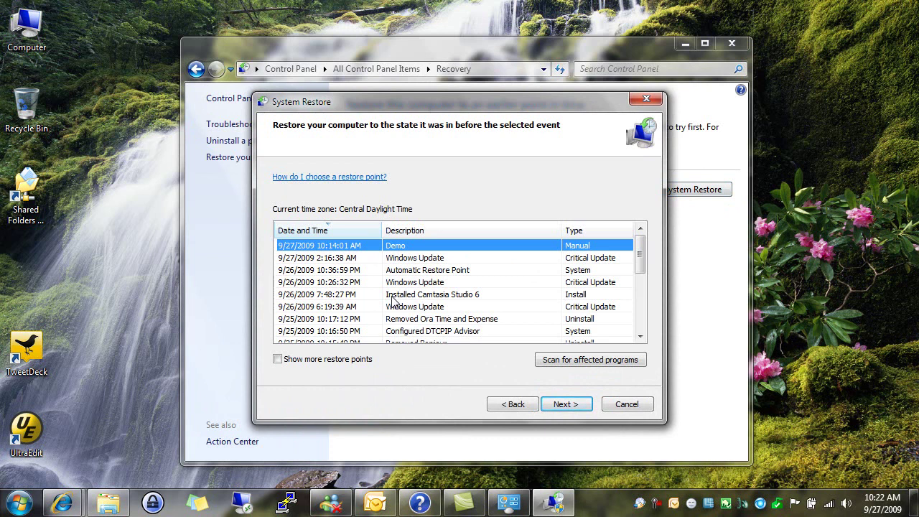
# Step: Browse the available restore points, including the Windows Update, Automatic Restore Point and Installed Camtasia Studio 6 entries
pyautogui.click(587, 260)
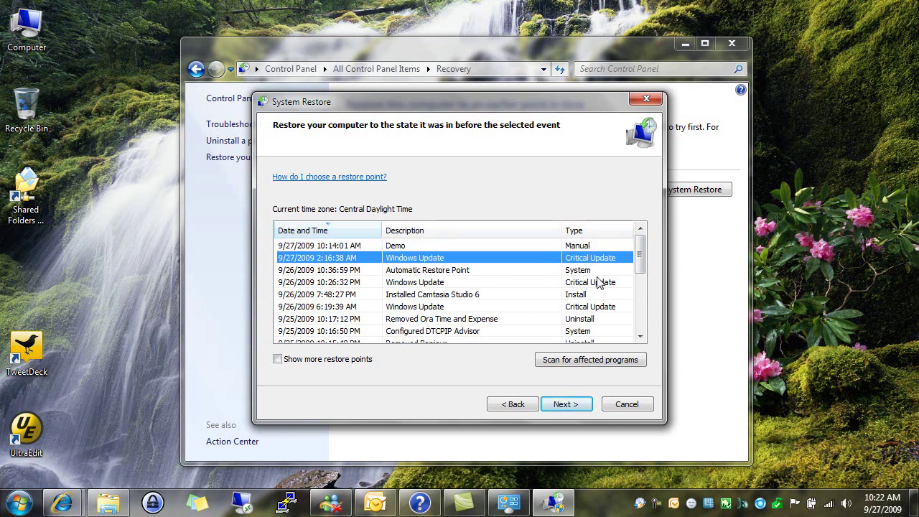
pyautogui.click(601, 271)
pyautogui.click(598, 295)
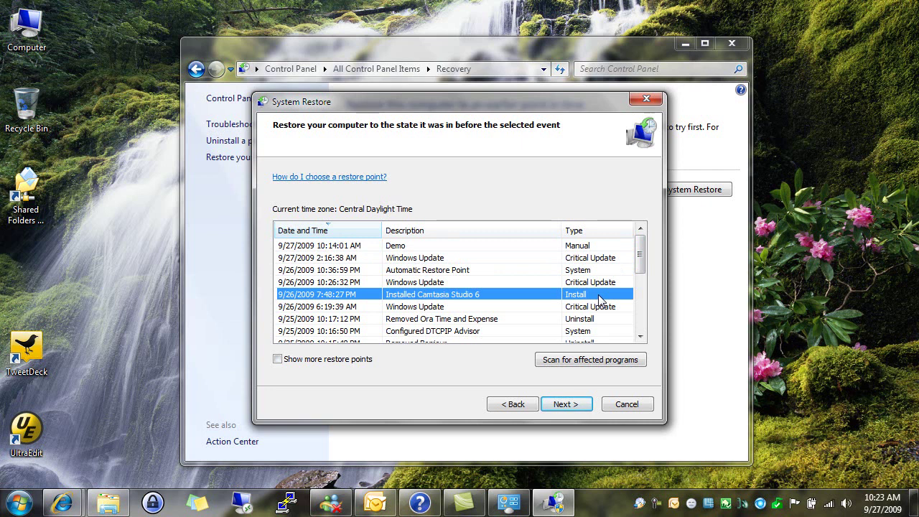
pyautogui.scroll(-4, 599, 300)
pyautogui.scroll(2, 599, 300)
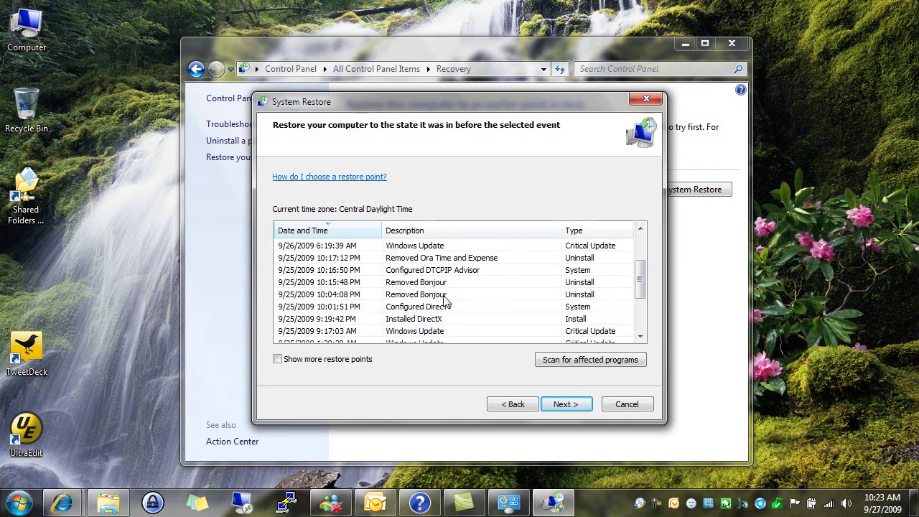
# Step: Scan the Configured DirecTV restore point for affected programs, review the deleted and restored programs, and close the report
pyautogui.click(446, 306)
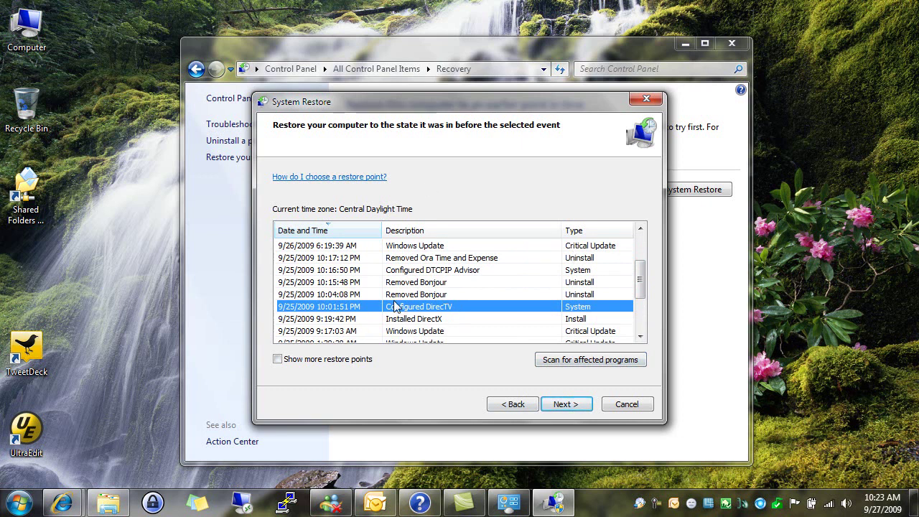
pyautogui.click(580, 360)
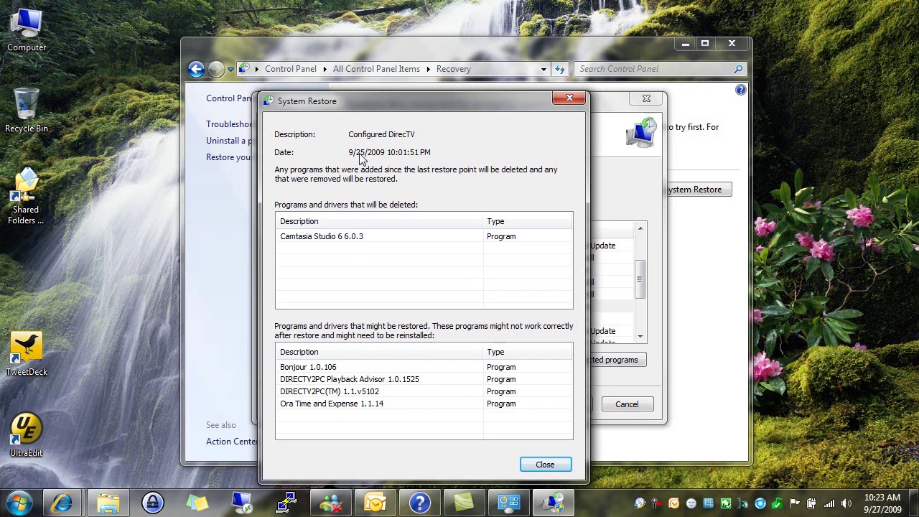
pyautogui.click(323, 244)
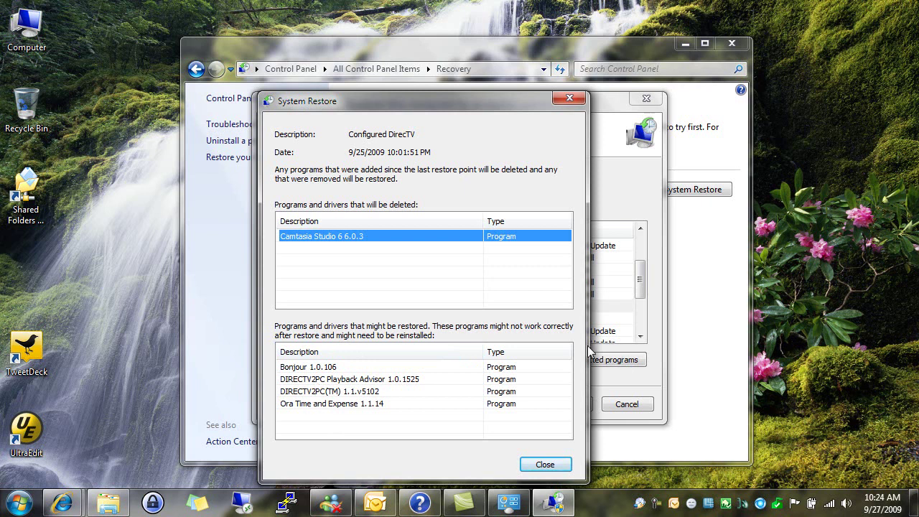
pyautogui.click(545, 464)
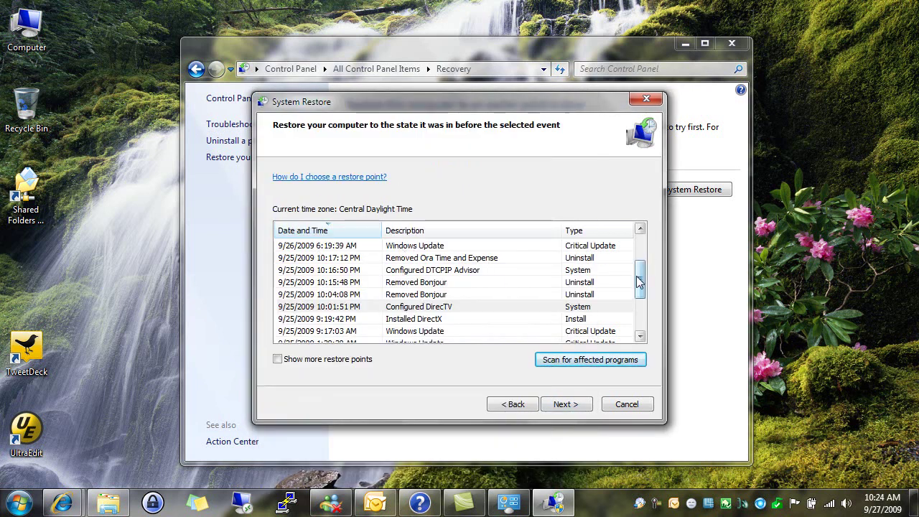
# Step: Return to the newest restore points, cancel System Restore without restoring, and close the Recovery window
pyautogui.moveTo(639, 282); pyautogui.dragTo(641, 243)
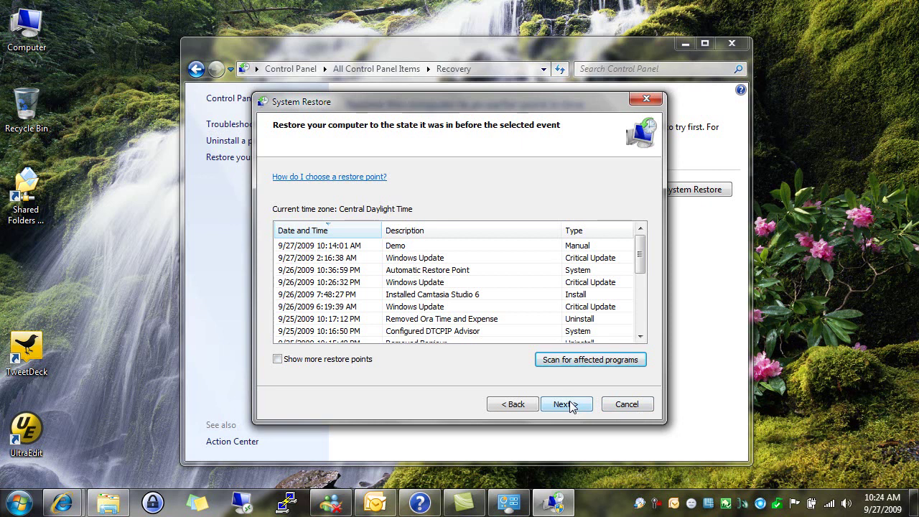
pyautogui.click(626, 404)
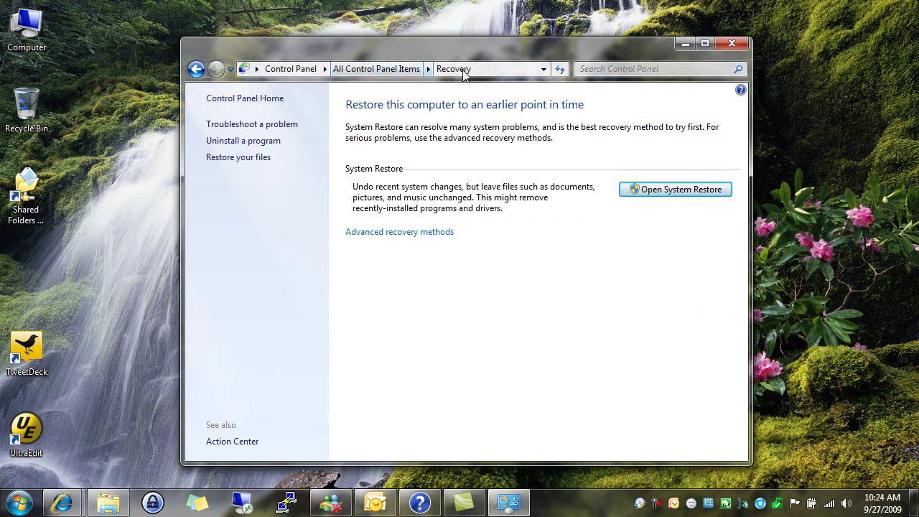
pyautogui.click(729, 43)
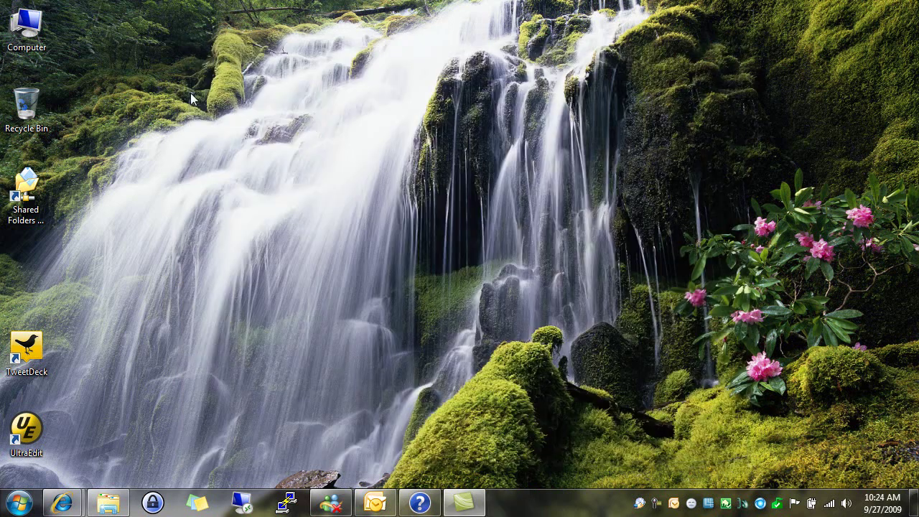
# Step: Reopen Backup and Restore from the Control Panel items
pyautogui.click(34, 509)
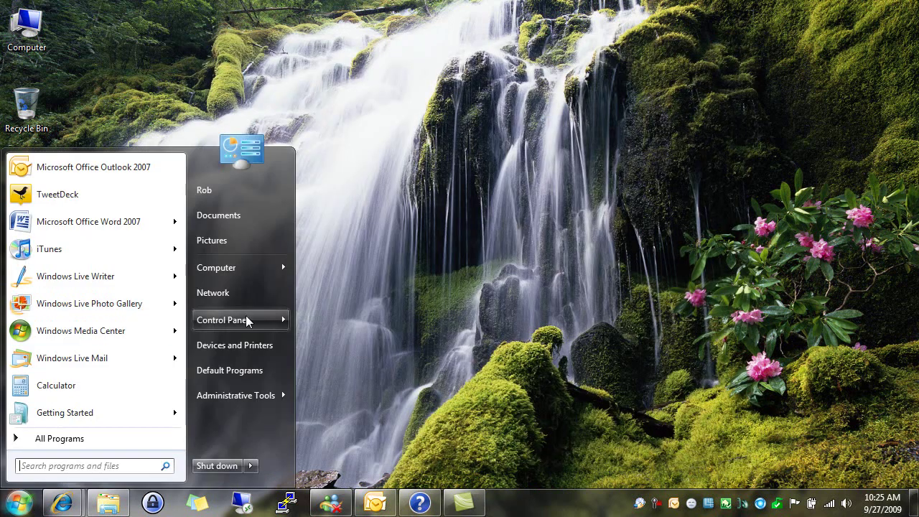
pyautogui.moveTo(246, 320)
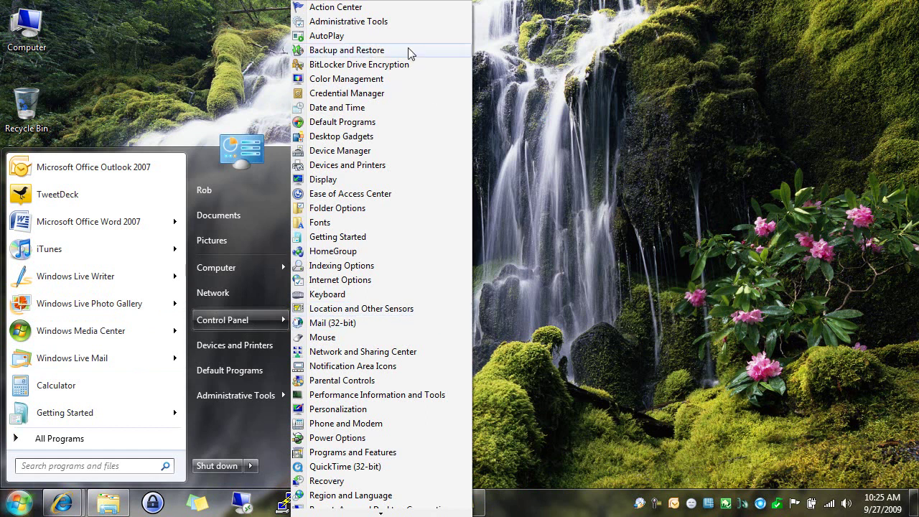
pyautogui.click(378, 52)
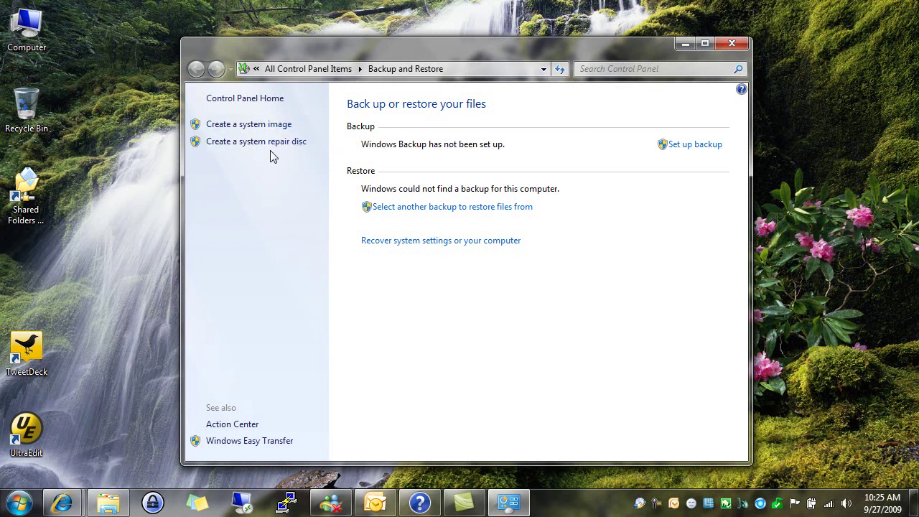
# Step: Review the hard disk and DVD destinations for creating a system image, and cancel without creating one
pyautogui.click(264, 125)
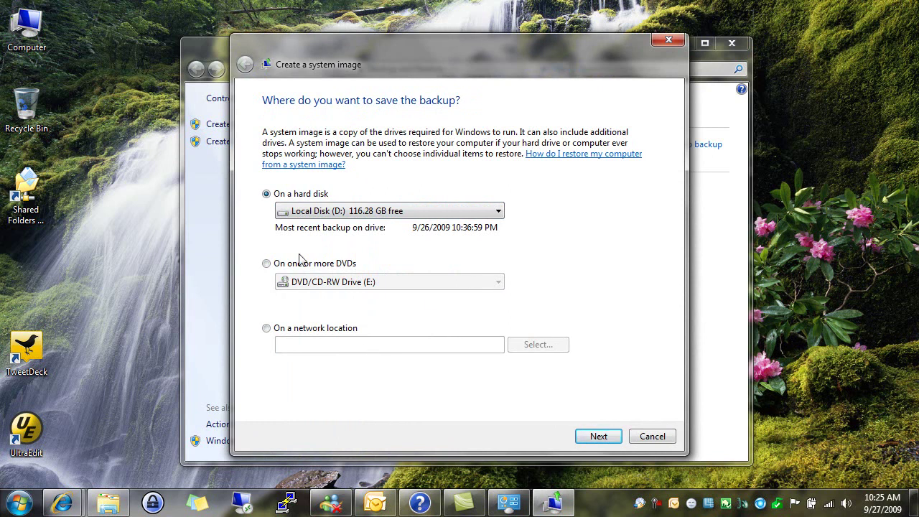
pyautogui.click(269, 263)
pyautogui.click(379, 282)
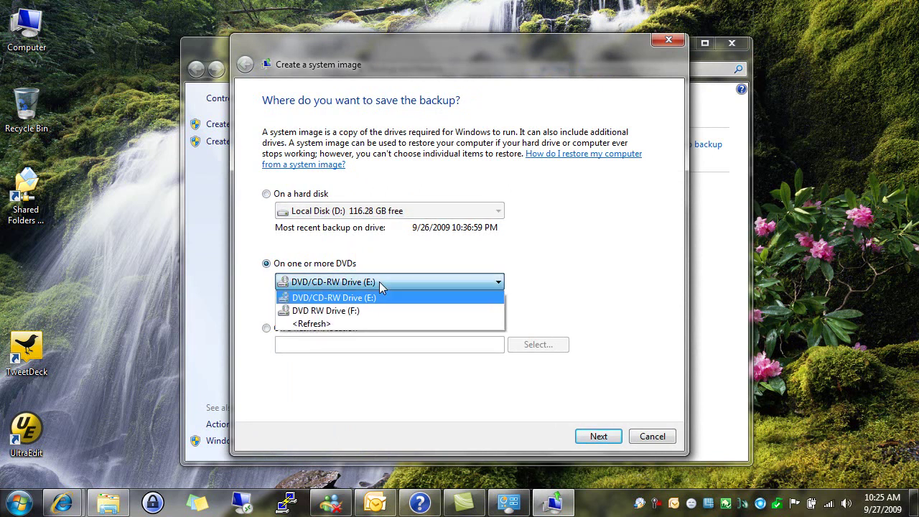
pyautogui.click(379, 281)
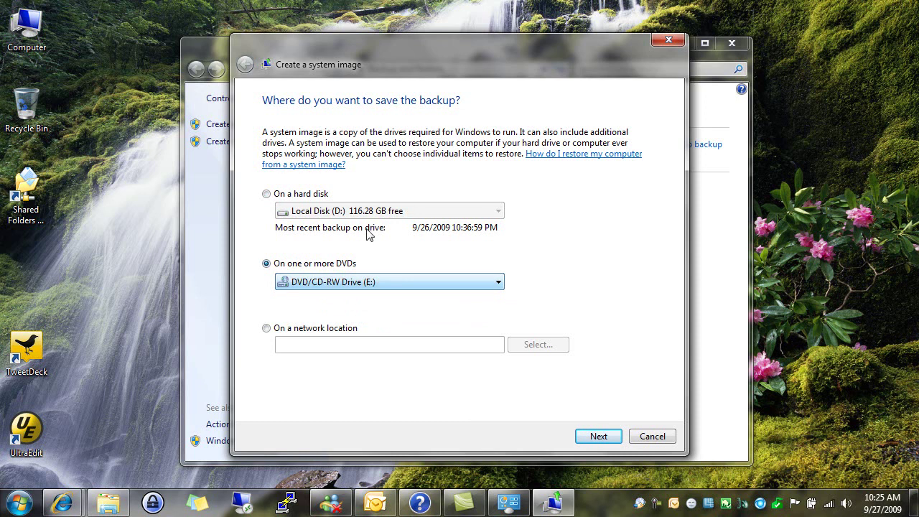
pyautogui.click(265, 197)
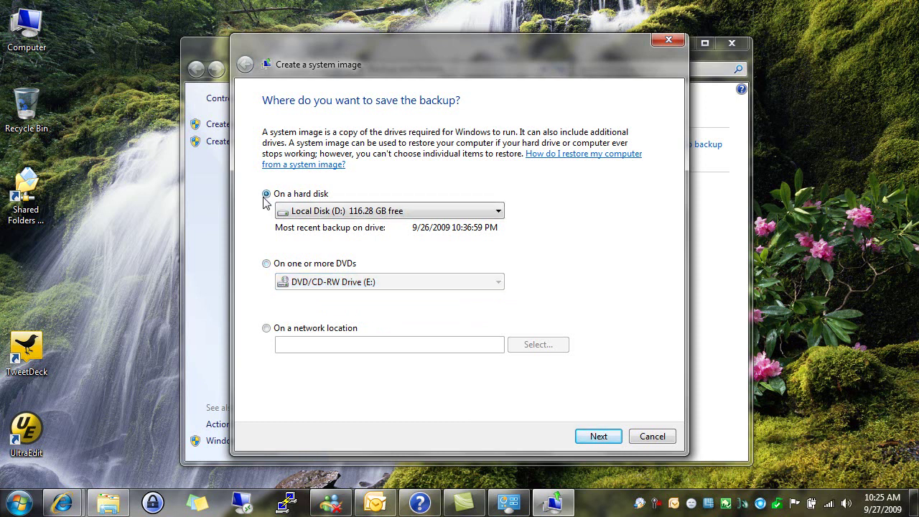
pyautogui.click(301, 215)
pyautogui.click(318, 229)
pyautogui.click(650, 436)
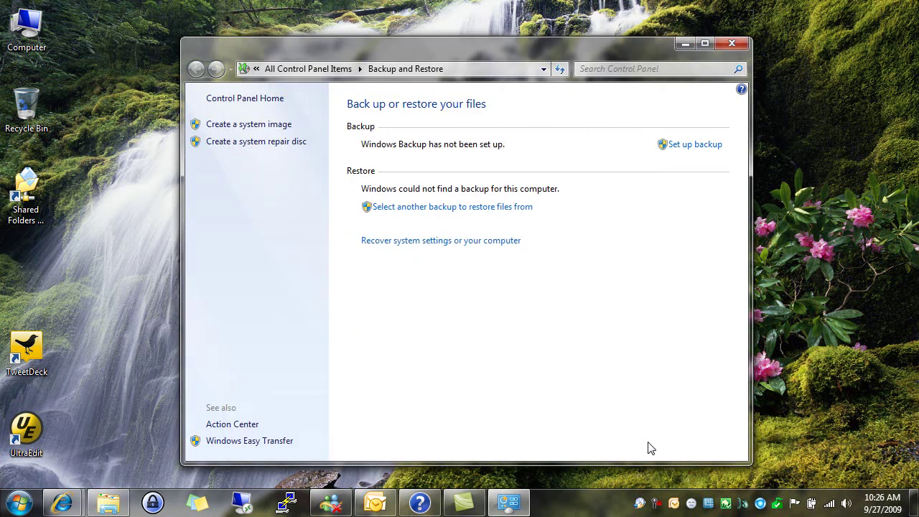
# Step: Check which drives are offered for creating a system repair disc, and cancel without burning a disc
pyautogui.click(274, 143)
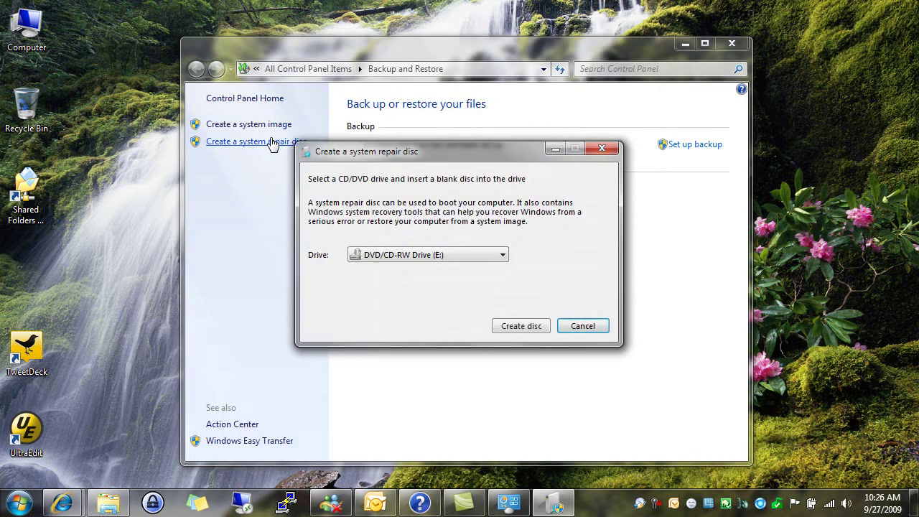
pyautogui.click(425, 263)
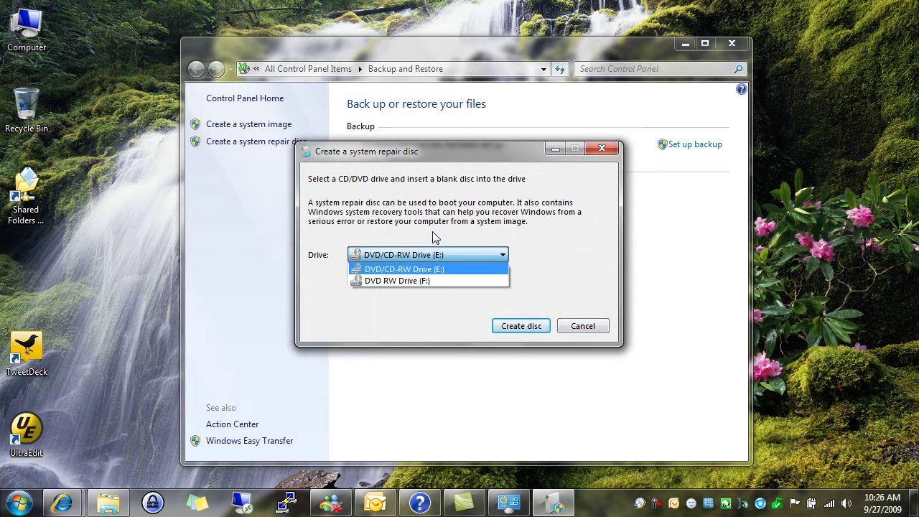
pyautogui.click(435, 236)
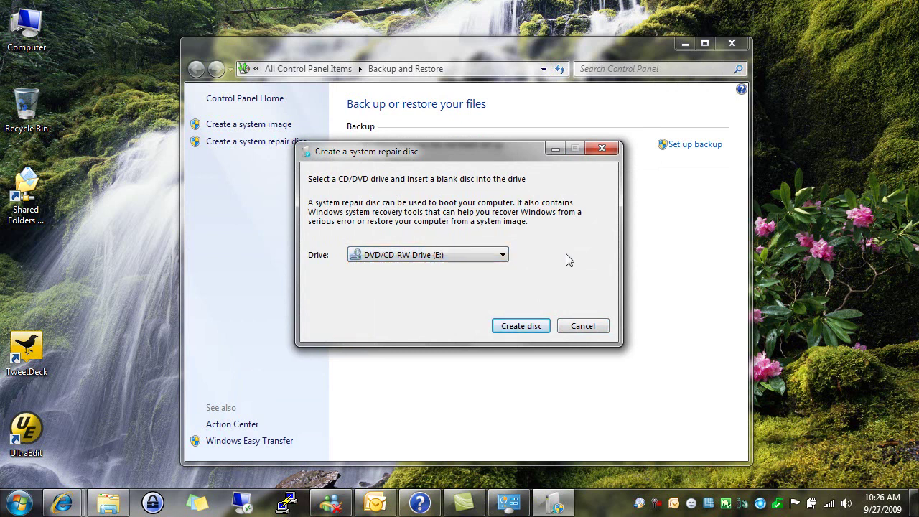
pyautogui.click(582, 326)
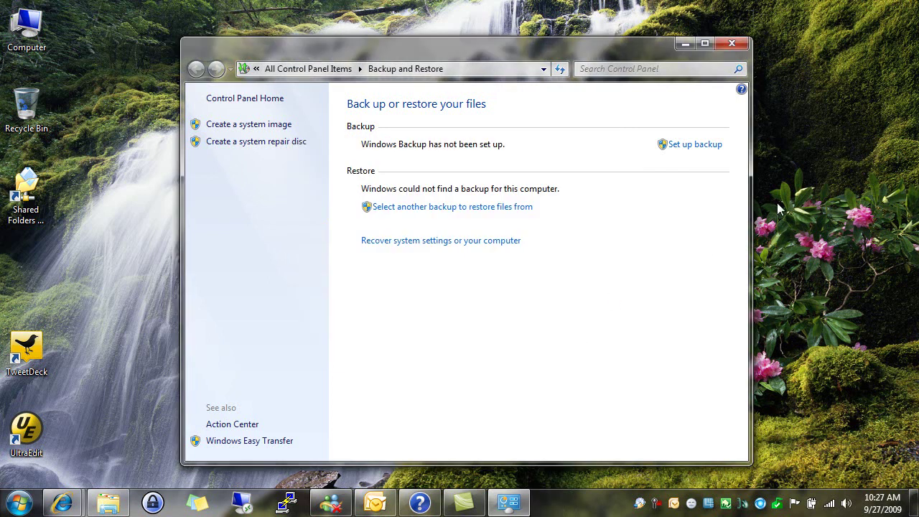
# Step: View the backup destinations offered when setting up Windows Backup, cancel the setup, and close Backup and Restore
pyautogui.click(695, 146)
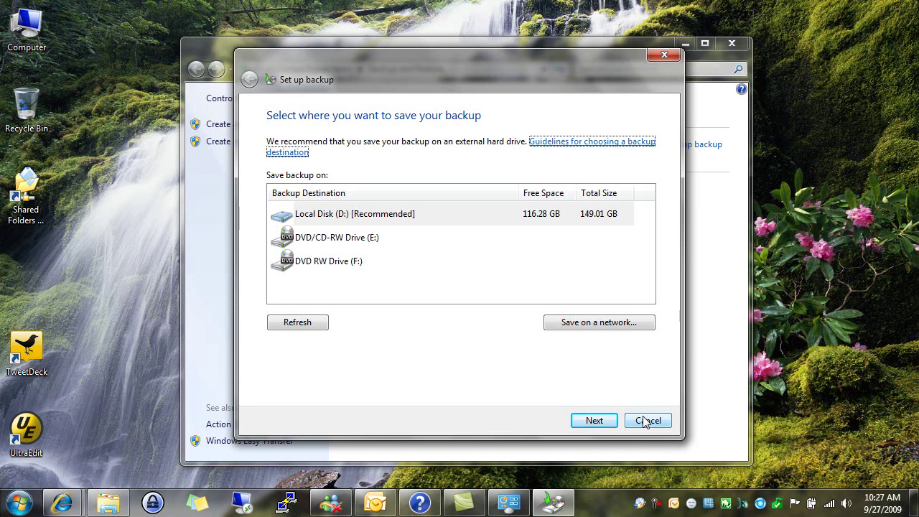
pyautogui.click(646, 421)
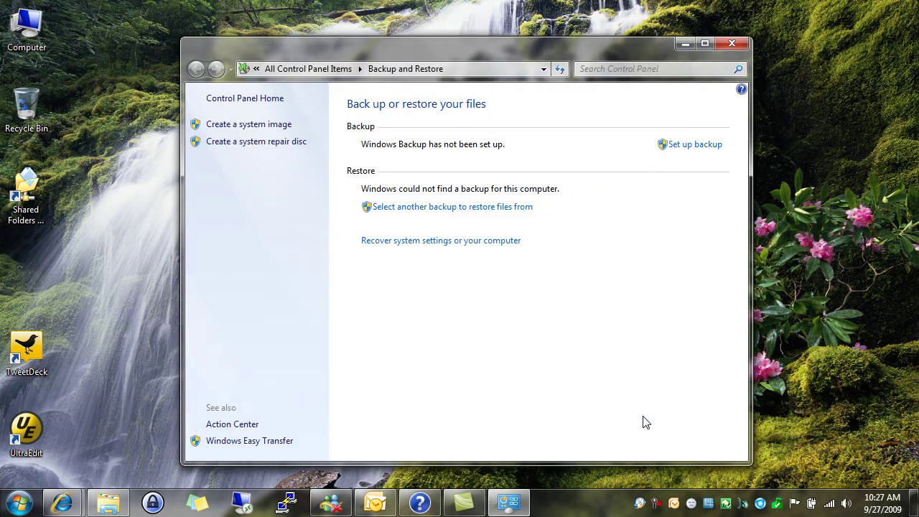
pyautogui.hotkey('alt', 'F4')
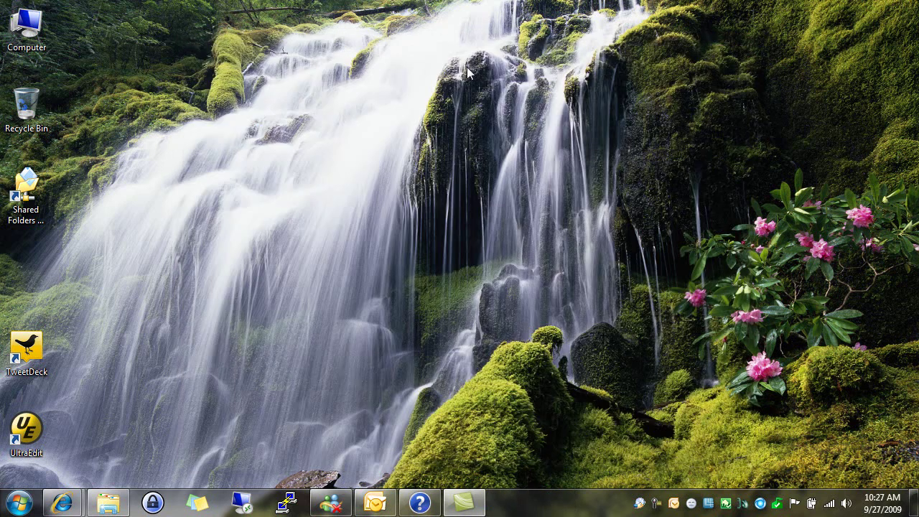